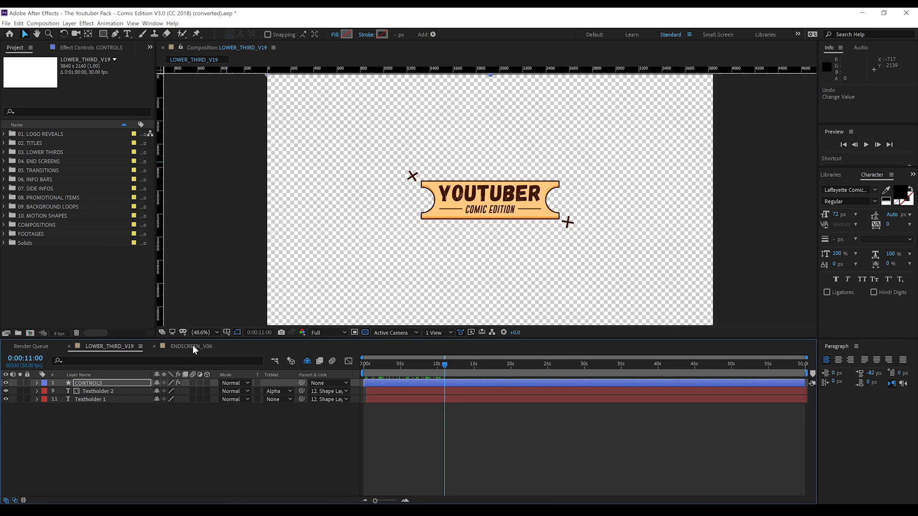
Select the CONTROLS layer of the LOWER_THIRD_V19 lower-third composition
{"action": "left_click", "coordinate": [93, 383]}
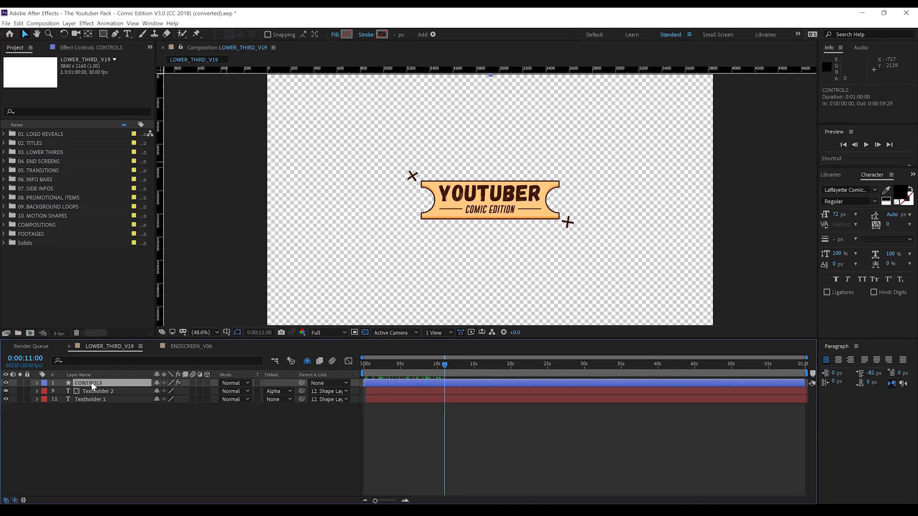
Set the CONTROLS layer's Duration Slider to 5.00
{"action": "left_click", "coordinate": [91, 48]}
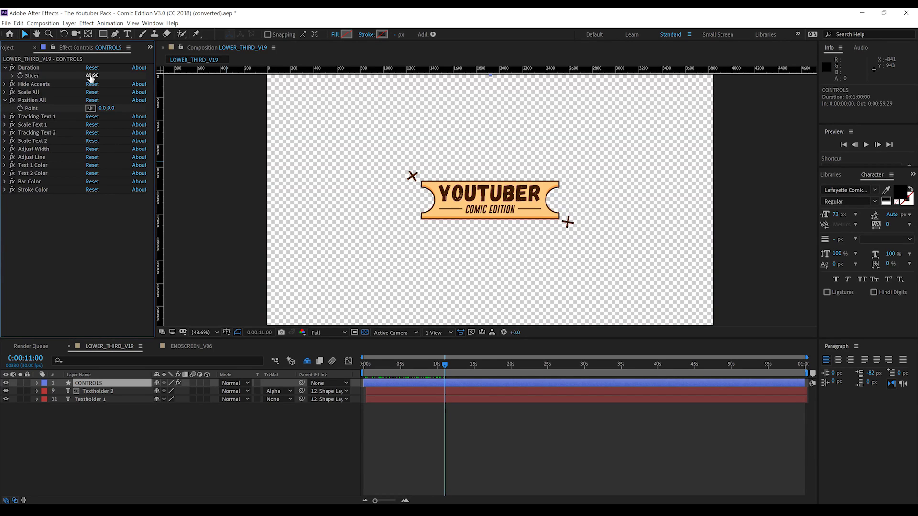
{"action": "left_click", "coordinate": [91, 76]}
{"action": "key", "text": "Return"}
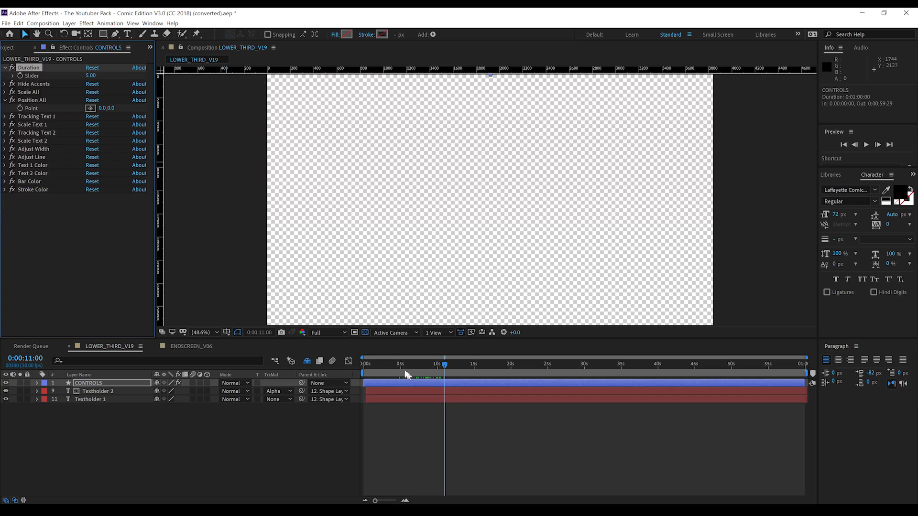
Preview the animation, end the work area at 0:00:05:22, and go to 0:00:03:27
{"action": "left_click_drag", "start_coordinate": [368, 363], "coordinate": [352, 365]}
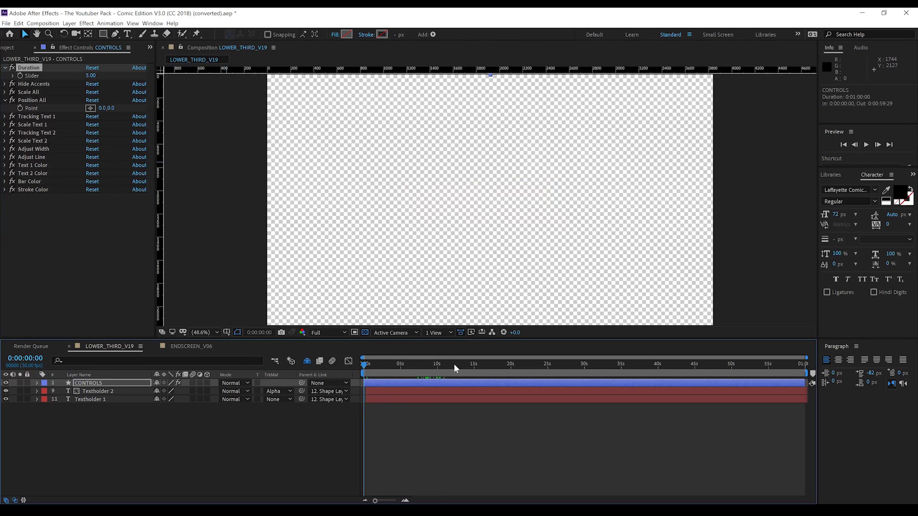
{"action": "key", "text": "space"}
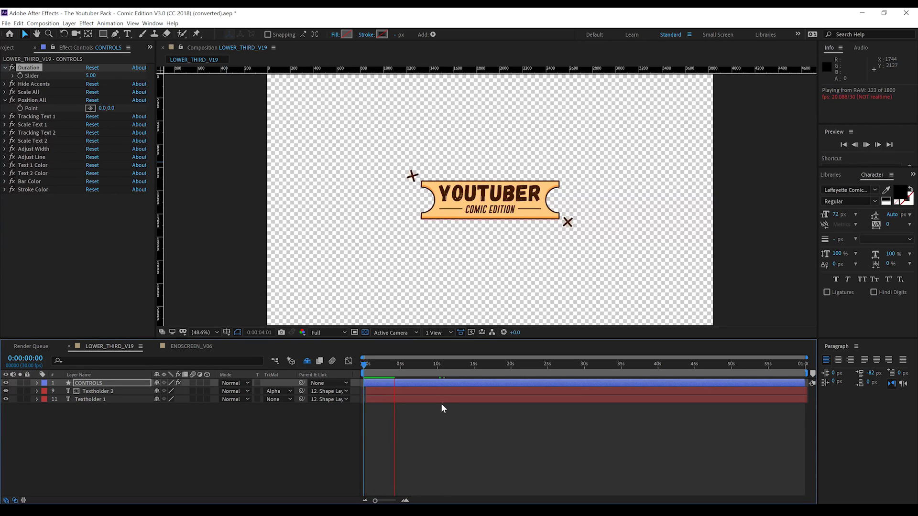
{"action": "key", "text": "space"}
{"action": "key", "text": "n"}
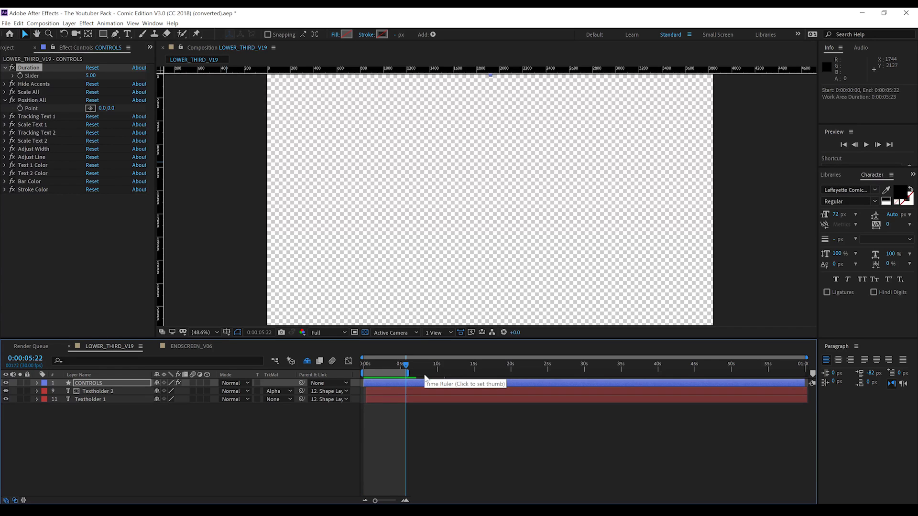
{"action": "key", "text": "Home"}
{"action": "left_click_drag", "start_coordinate": [378, 363], "coordinate": [392, 363]}
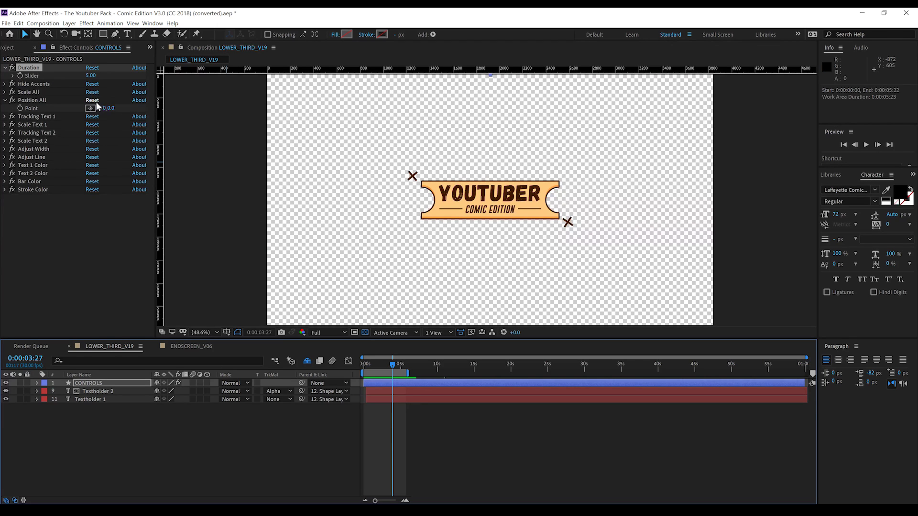
Scrub Position All to -965.0, 788.0, placing the banner at the lower-left corner
{"action": "left_click_drag", "start_coordinate": [109, 108], "coordinate": [453, 139]}
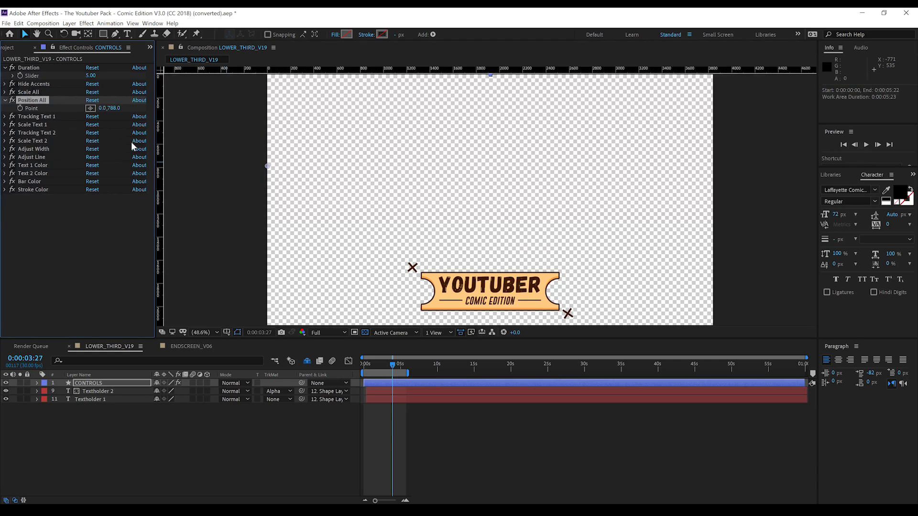
{"action": "left_click_drag", "start_coordinate": [103, 108], "coordinate": [1, 120]}
{"action": "left_click_drag", "start_coordinate": [107, 111], "coordinate": [3, 118]}
{"action": "left_click_drag", "start_coordinate": [115, 110], "coordinate": [4, 119]}
{"action": "left_click_drag", "start_coordinate": [105, 109], "coordinate": [27, 118]}
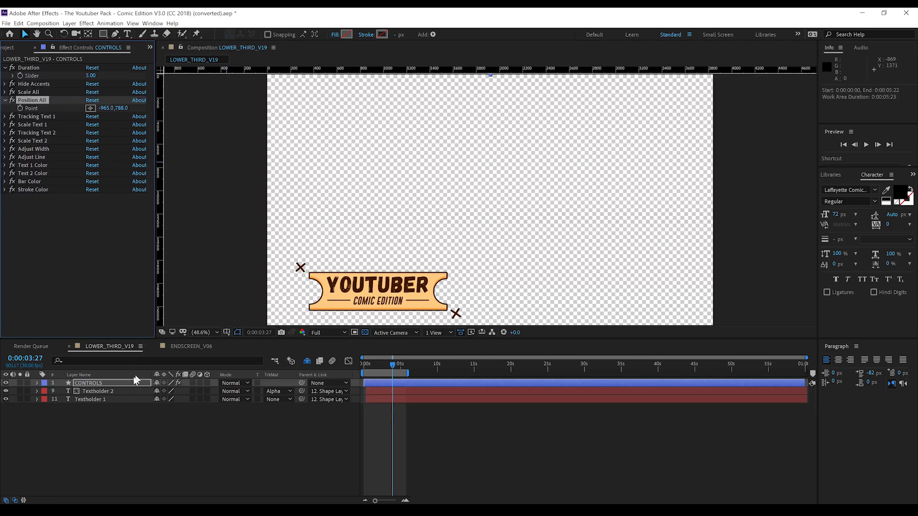
{"action": "left_click", "coordinate": [94, 390]}
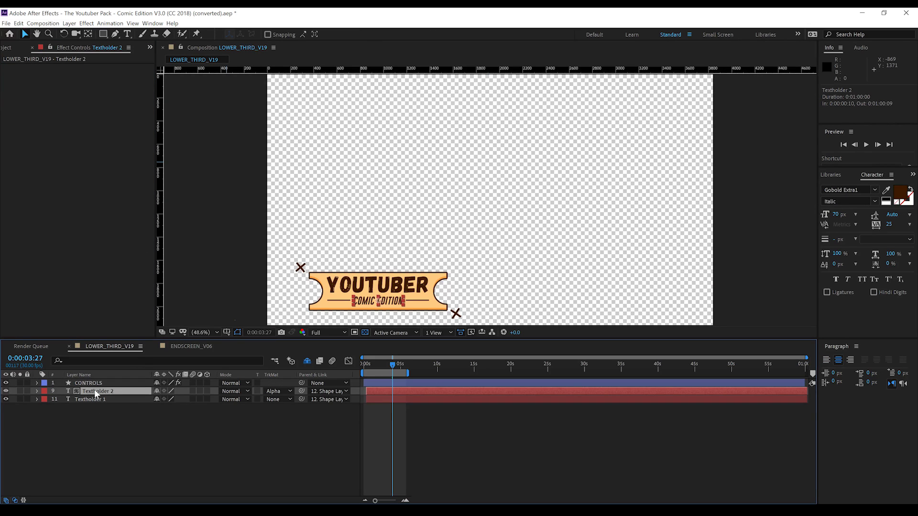
Replace COMIC EDITION with HOST and YOUTUBER with the host's name
{"action": "double_click", "coordinate": [95, 391]}
{"action": "type", "text": "HOST"}
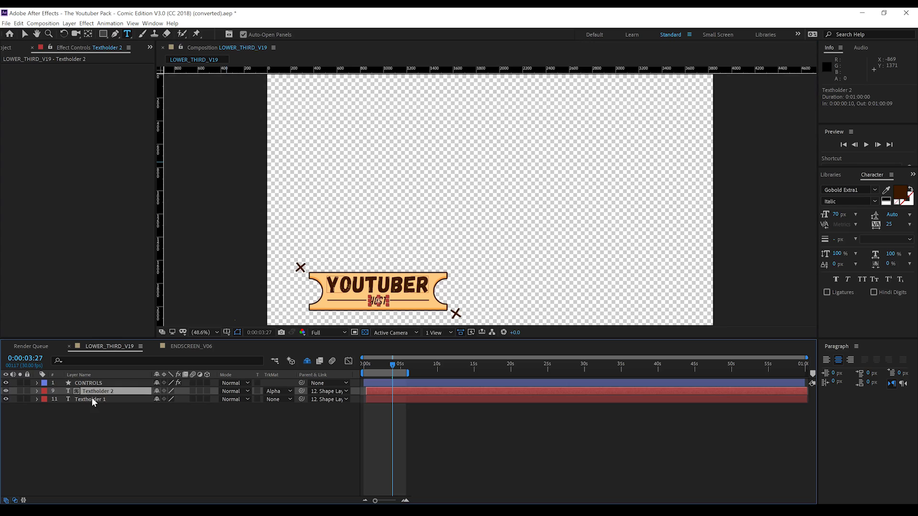
{"action": "left_click", "coordinate": [92, 399]}
{"action": "double_click", "coordinate": [93, 399]}
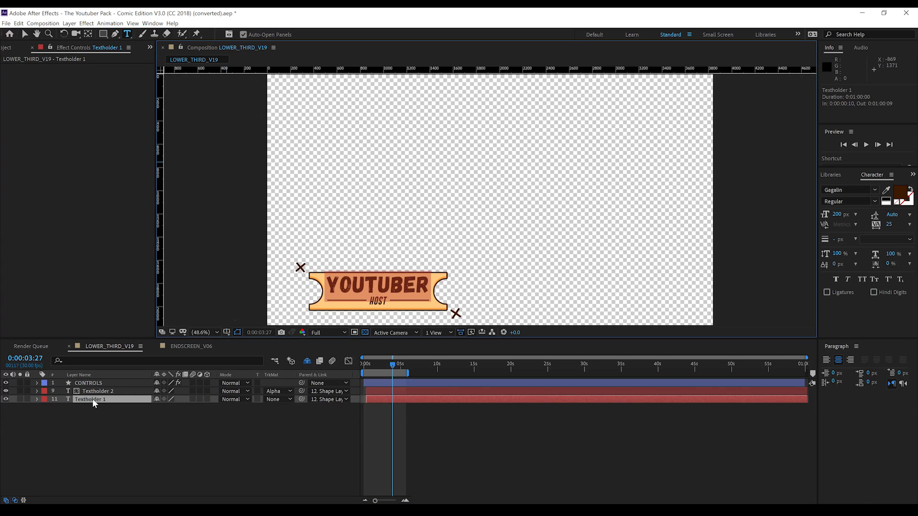
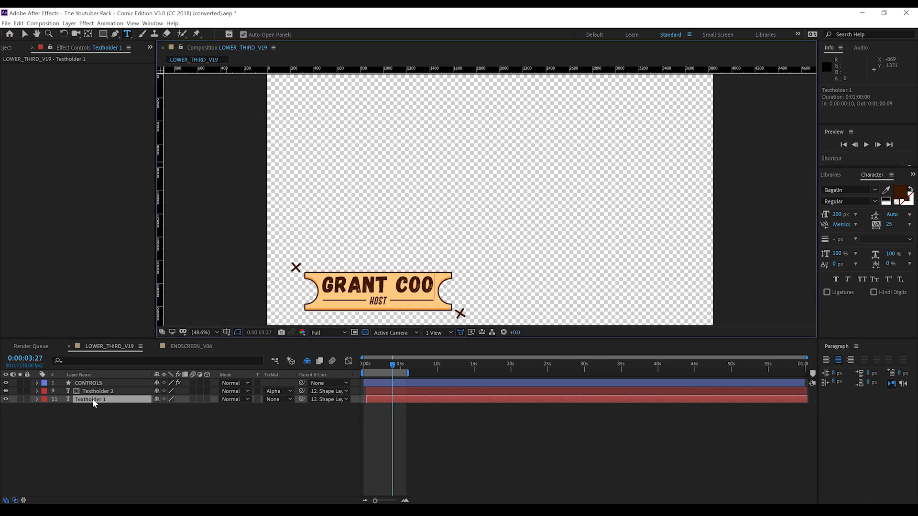
{"action": "left_click", "coordinate": [85, 384]}
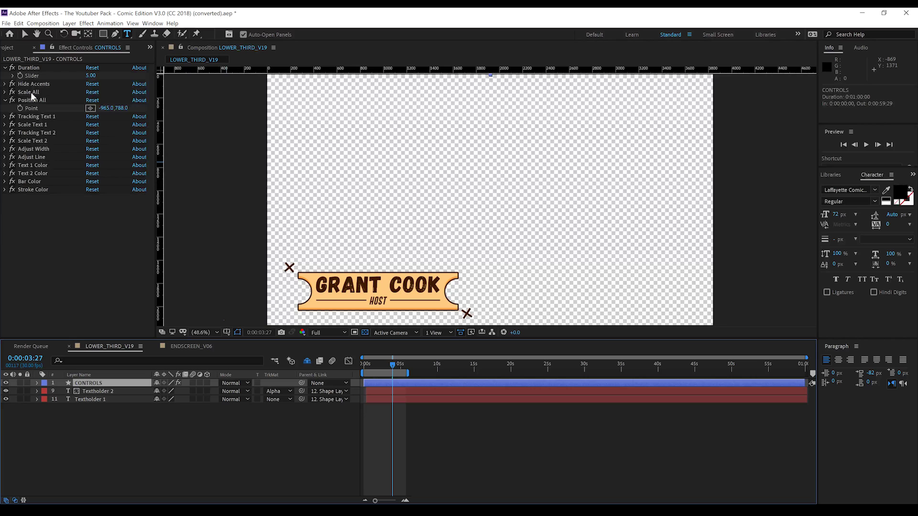
Set Scale Text 2 to 113, Tracking Text 2 to 22, and Scale All to about 93
{"action": "left_click", "coordinate": [4, 141]}
{"action": "left_click", "coordinate": [99, 150]}
{"action": "left_click_drag", "start_coordinate": [100, 149], "coordinate": [99, 136]}
{"action": "left_click", "coordinate": [4, 133]}
{"action": "left_click", "coordinate": [5, 132]}
{"action": "left_click", "coordinate": [5, 141]}
{"action": "left_click", "coordinate": [5, 91]}
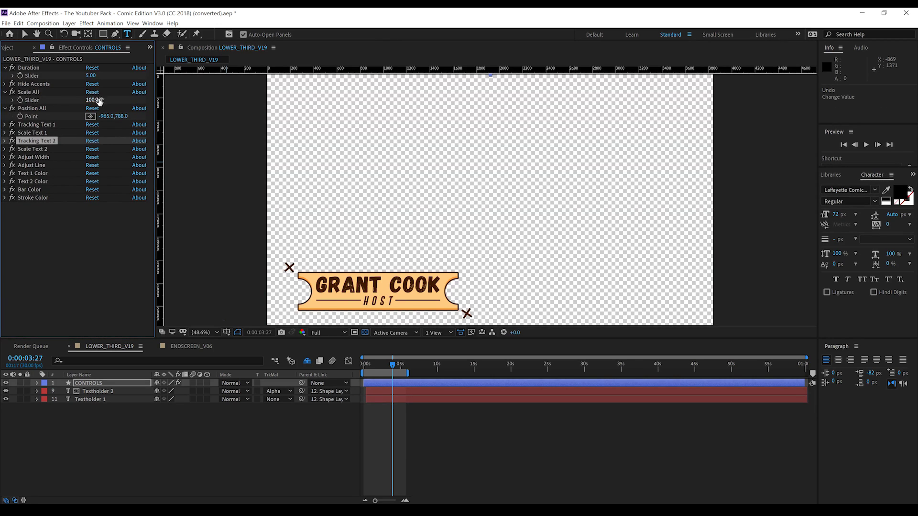
{"action": "left_click_drag", "start_coordinate": [99, 99], "coordinate": [90, 100]}
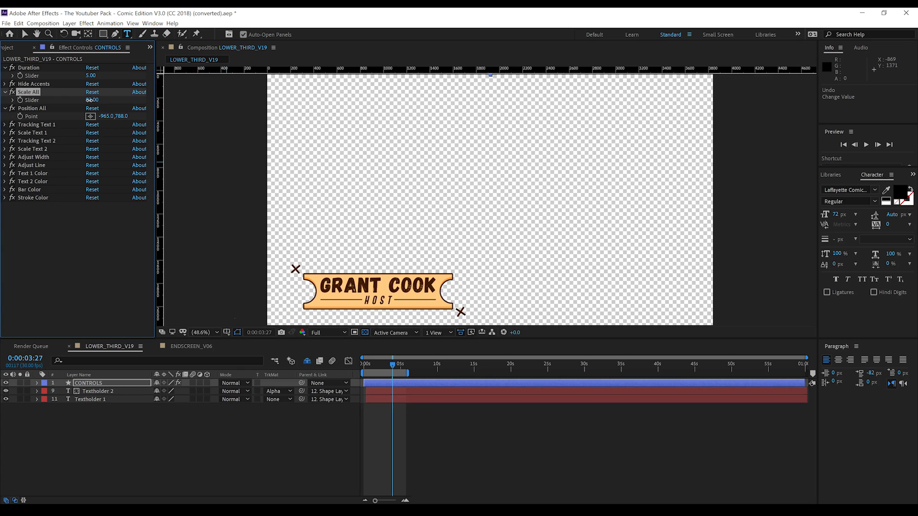
{"action": "left_click", "coordinate": [5, 92]}
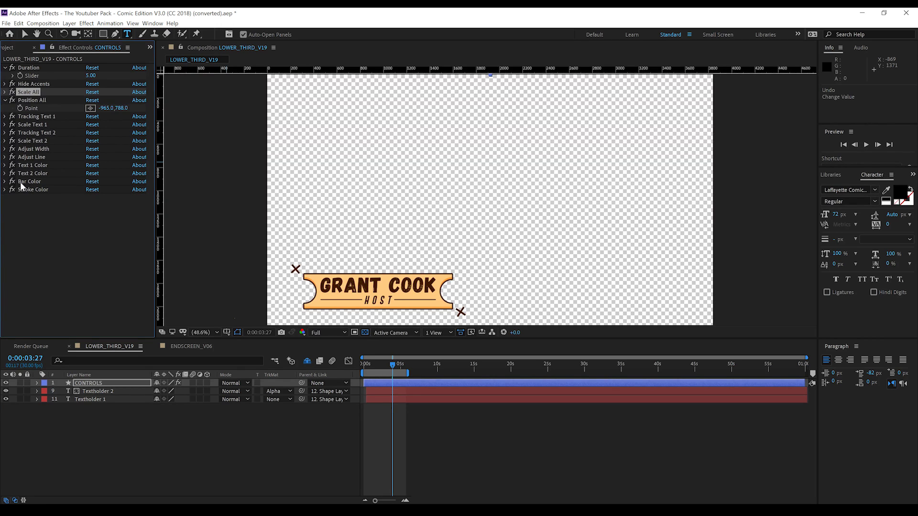
Expand the Text 1, Text 2, Bar and Stroke Color settings, then go to ENDSCREEN_V06
{"action": "left_click", "coordinate": [6, 181]}
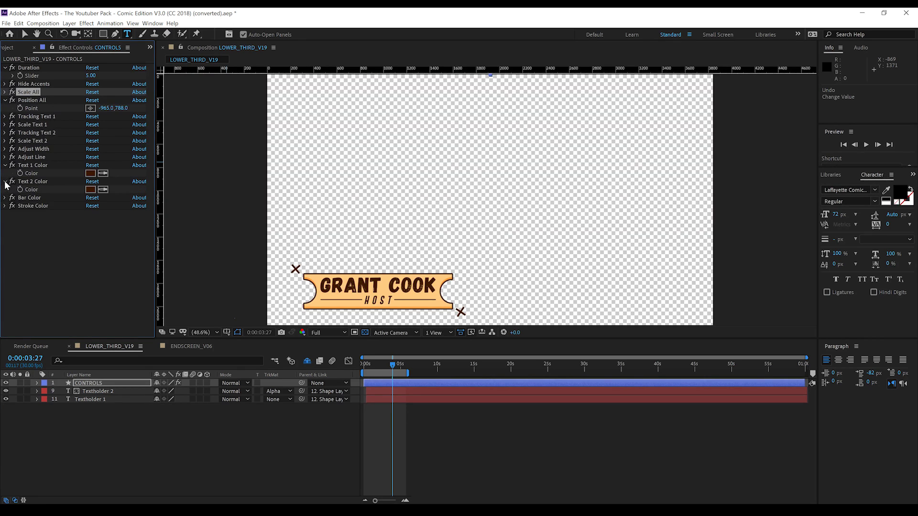
{"action": "left_click", "coordinate": [6, 198]}
{"action": "left_click", "coordinate": [4, 214]}
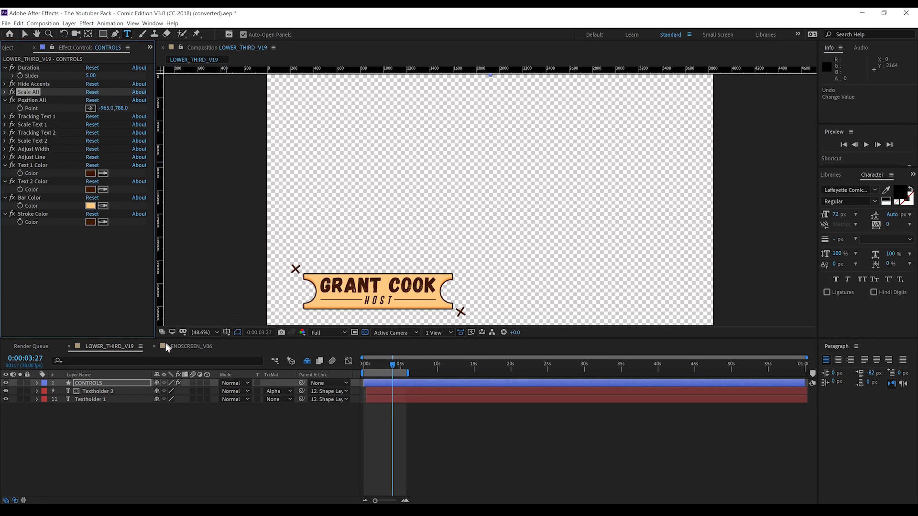
{"action": "left_click", "coordinate": [185, 343]}
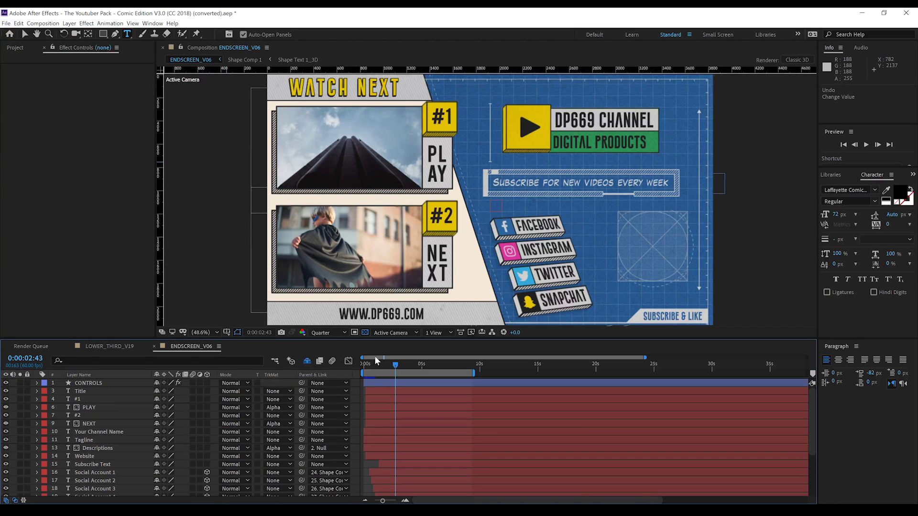
At 0:00:02:53, turn off the [Video 1] and [Video 2] thumbnail layers
{"action": "left_click_drag", "start_coordinate": [395, 365], "coordinate": [396, 366]}
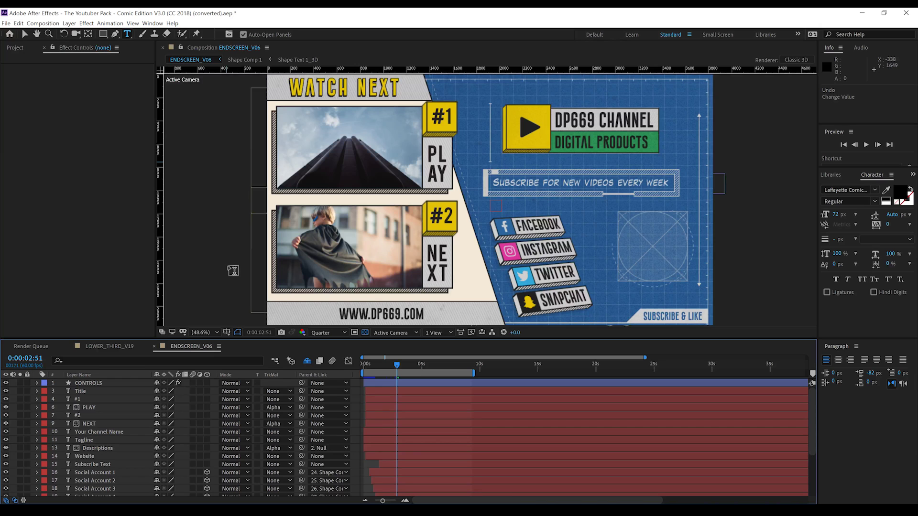
{"action": "scroll", "coordinate": [129, 459], "scroll_direction": "down", "scroll_amount": 3}
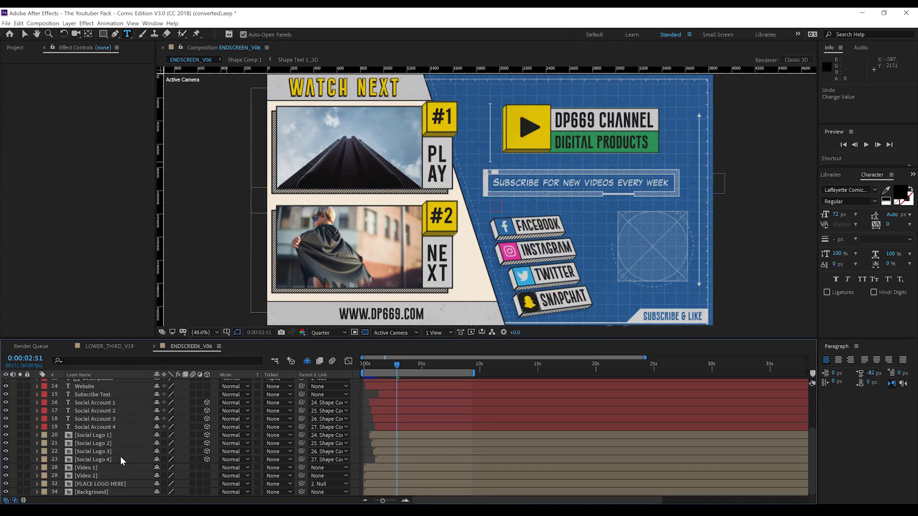
{"action": "left_click", "coordinate": [6, 468]}
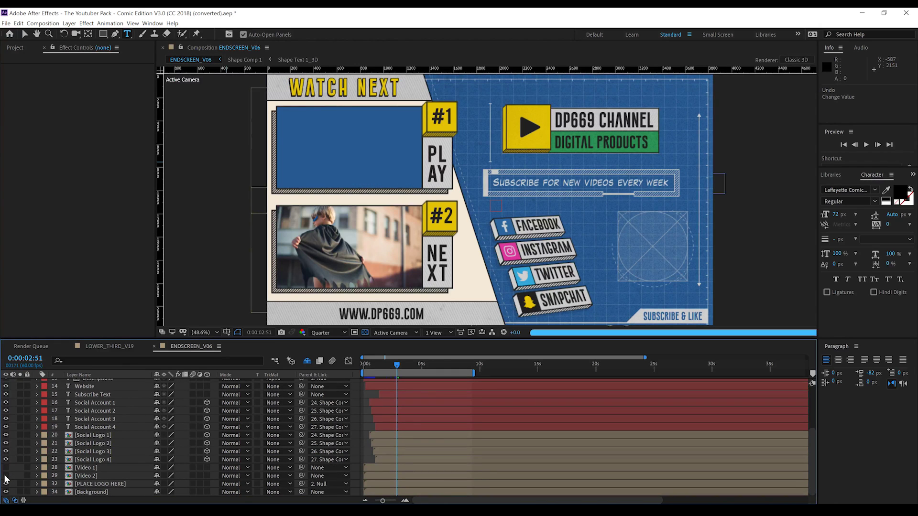
{"action": "left_click", "coordinate": [5, 475]}
{"action": "scroll", "coordinate": [487, 202], "scroll_direction": "up", "scroll_amount": 3}
{"action": "scroll", "coordinate": [486, 201], "scroll_direction": "down", "scroll_amount": 3}
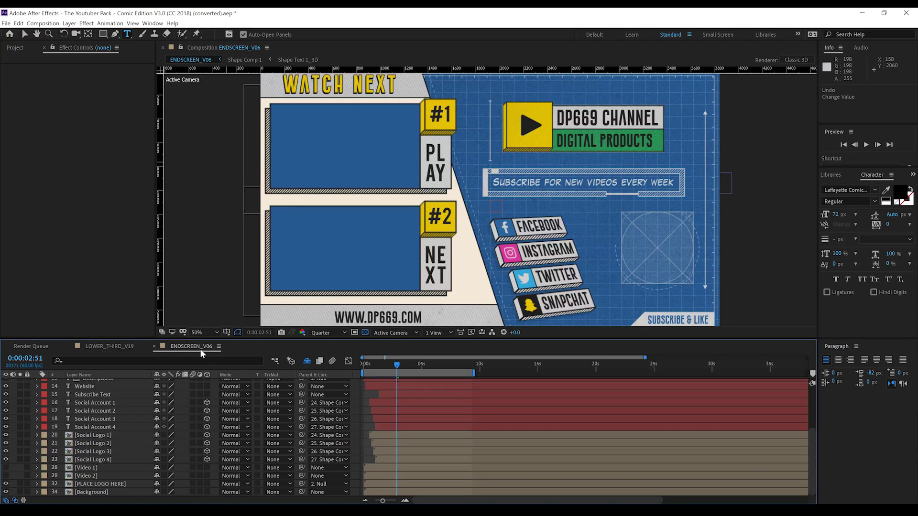
Paste the channel handle over the FACEBOOK and INSTAGRAM labels
{"action": "left_click", "coordinate": [89, 403]}
{"action": "double_click", "coordinate": [89, 403]}
{"action": "key", "text": "BackSpace"}
{"action": "type", "text": "IFILMLEARNIN"}
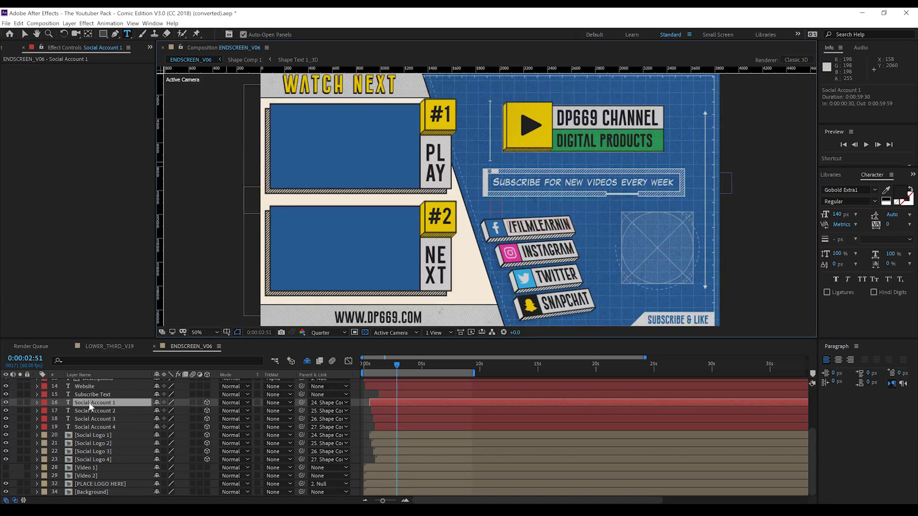
{"action": "double_click", "coordinate": [88, 412]}
{"action": "key", "text": "BackSpace"}
{"action": "type", "text": "@FILMLEARNIN"}
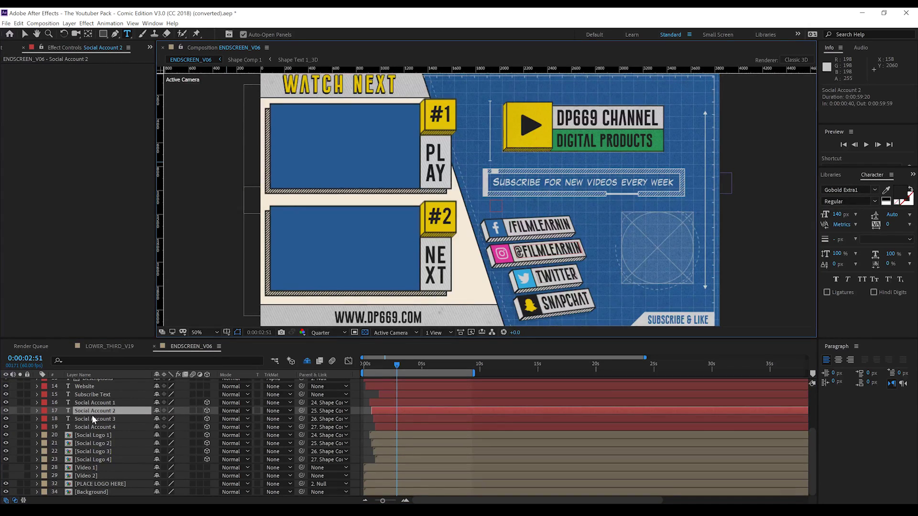
Replace TWITTER with the handle and SNAPCHAT with /filmlearnin, then open Social Logo 4
{"action": "left_click", "coordinate": [95, 419]}
{"action": "double_click", "coordinate": [95, 419]}
{"action": "key", "text": "ctrl+Down"}
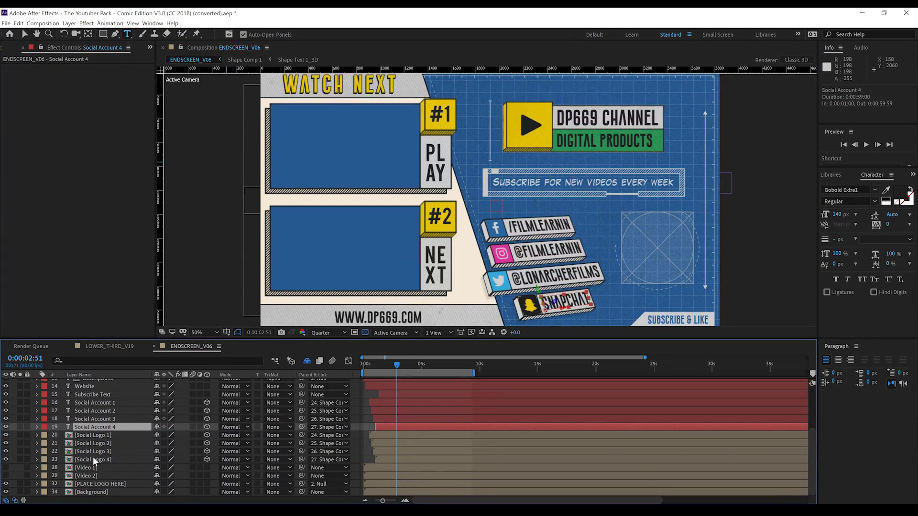
{"action": "double_click", "coordinate": [103, 427]}
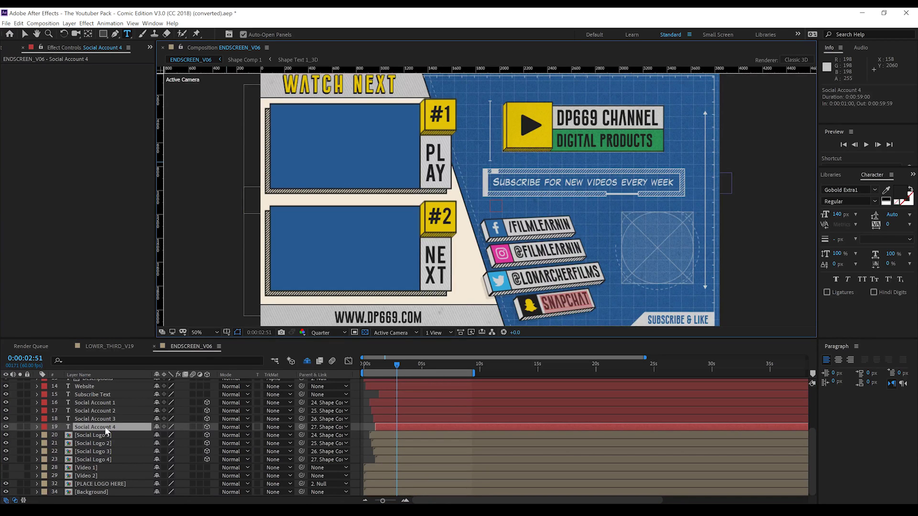
{"action": "key", "text": "BackSpace"}
{"action": "type", "text": "/film"}
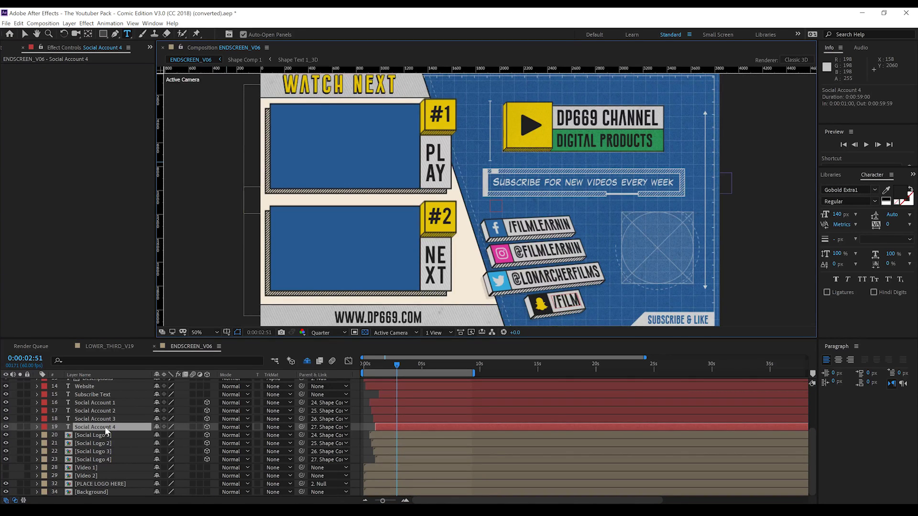
{"action": "type", "text": "learnin"}
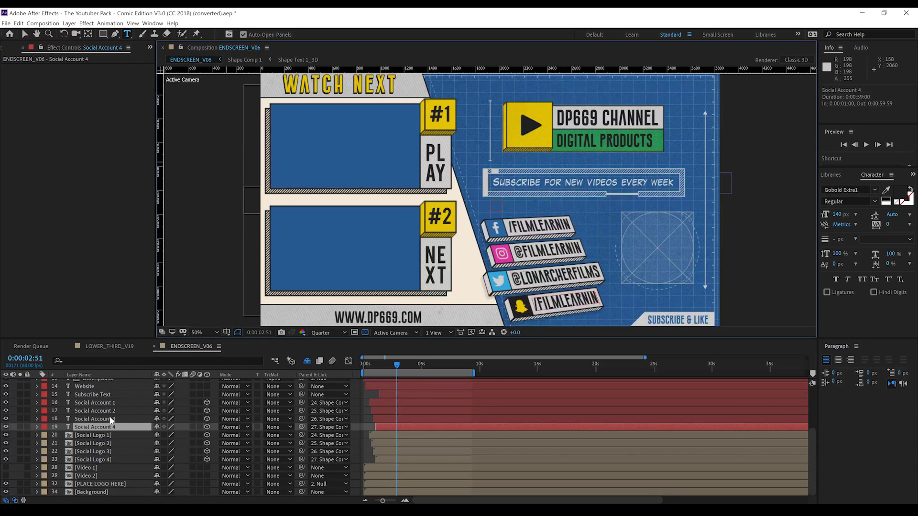
{"action": "double_click", "coordinate": [94, 458]}
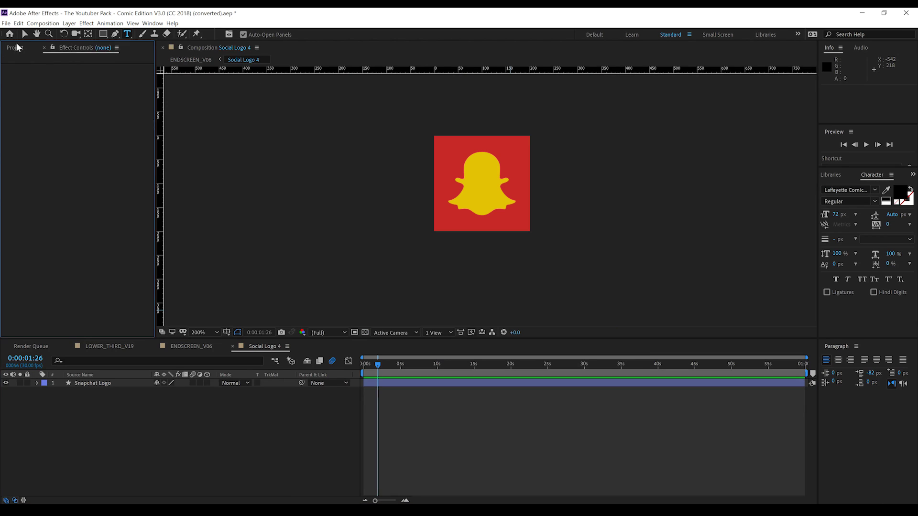
Add Patreon.png above the Snapchat Logo layer and scale it to 18%
{"action": "left_click", "coordinate": [17, 47]}
{"action": "left_click_drag", "start_coordinate": [33, 243], "coordinate": [102, 381]}
{"action": "key", "text": "s"}
{"action": "left_click_drag", "start_coordinate": [190, 394], "coordinate": [149, 397]}
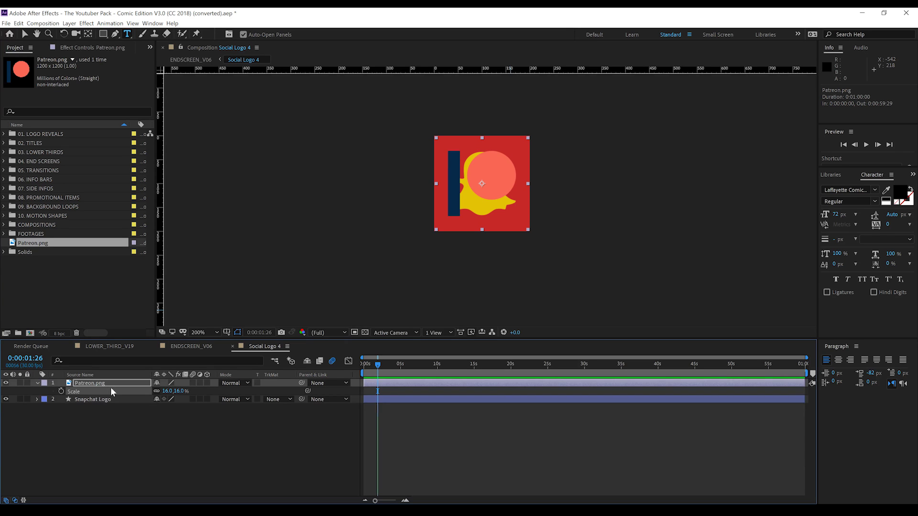
Tint the Patreon logo yellow for both mappings, hide Snapchat Logo, and return to ENDSCREEN_V06
{"action": "left_click", "coordinate": [87, 23]}
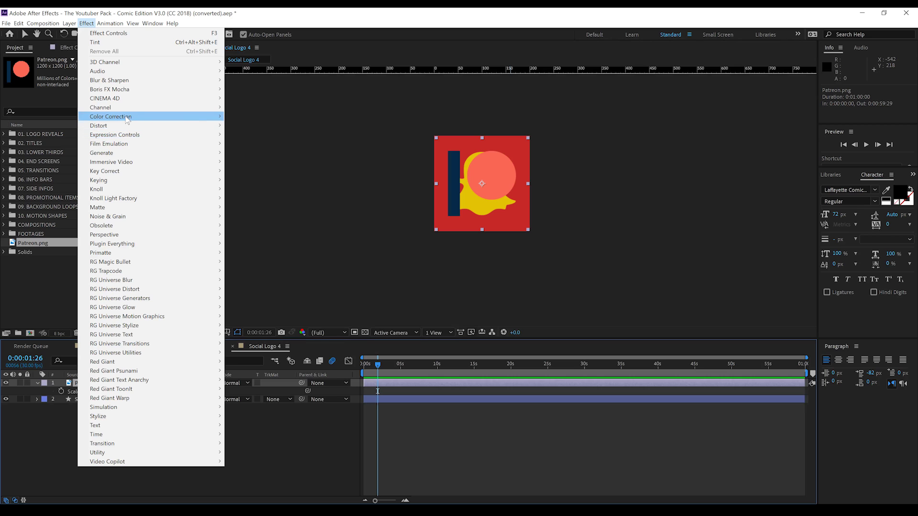
{"action": "mouse_move", "coordinate": [127, 119]}
{"action": "left_click", "coordinate": [241, 408]}
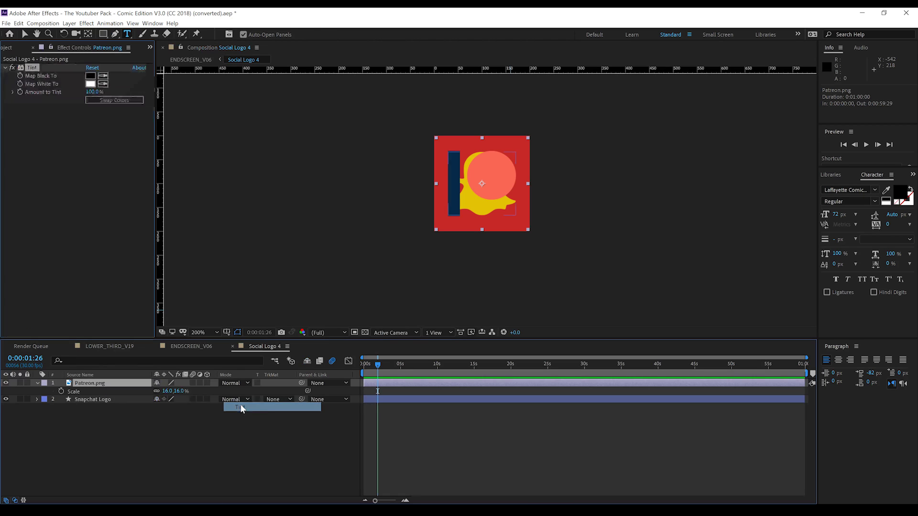
{"action": "left_click", "coordinate": [25, 34]}
{"action": "left_click", "coordinate": [103, 76]}
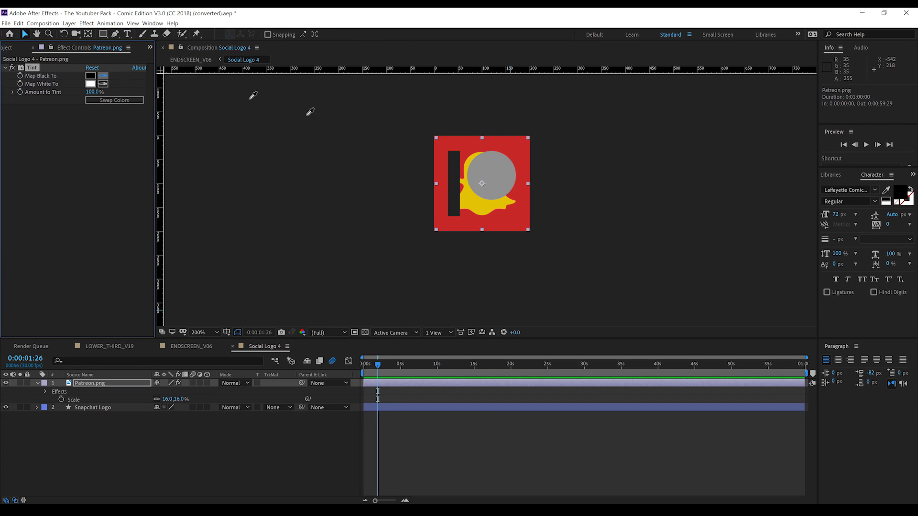
{"action": "left_click", "coordinate": [469, 203]}
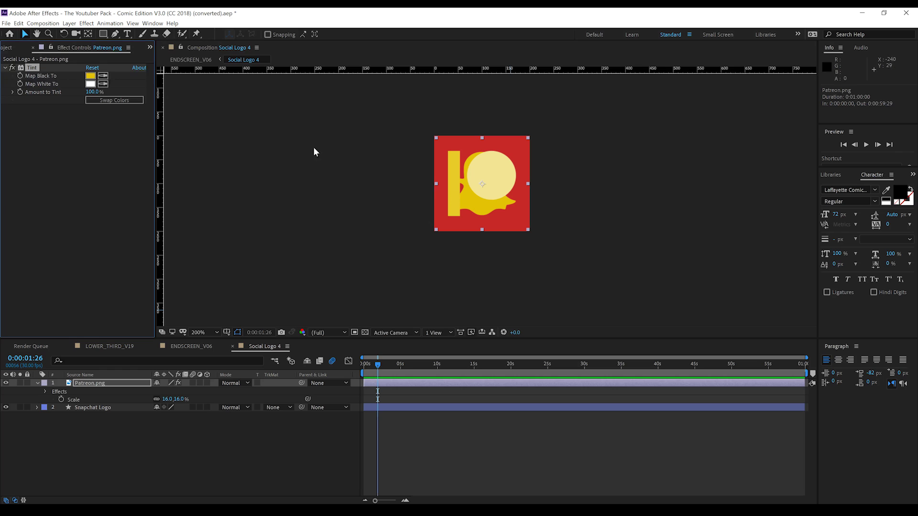
{"action": "left_click", "coordinate": [103, 84]}
{"action": "left_click", "coordinate": [473, 203]}
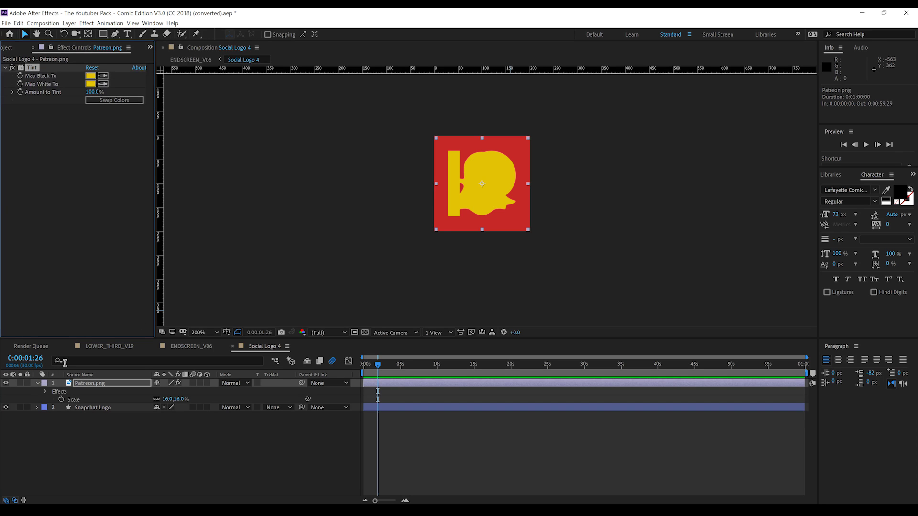
{"action": "left_click", "coordinate": [6, 407]}
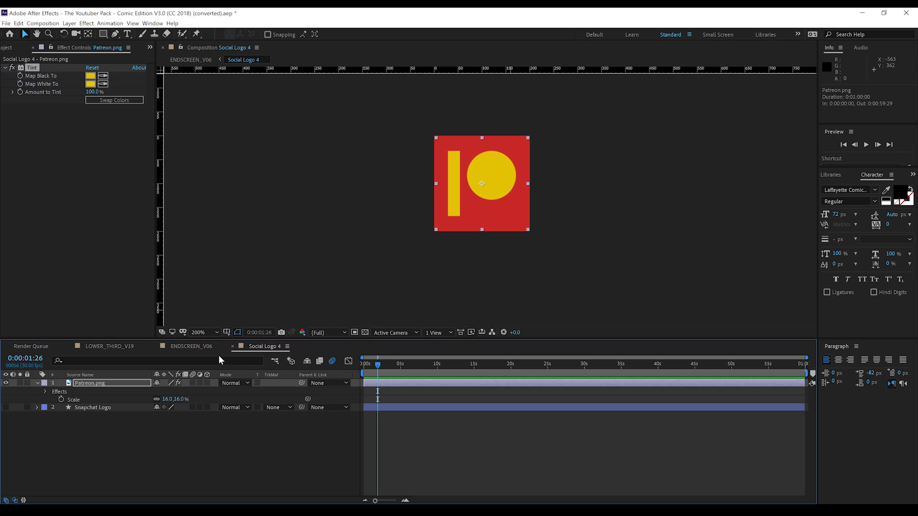
{"action": "left_click", "coordinate": [191, 347]}
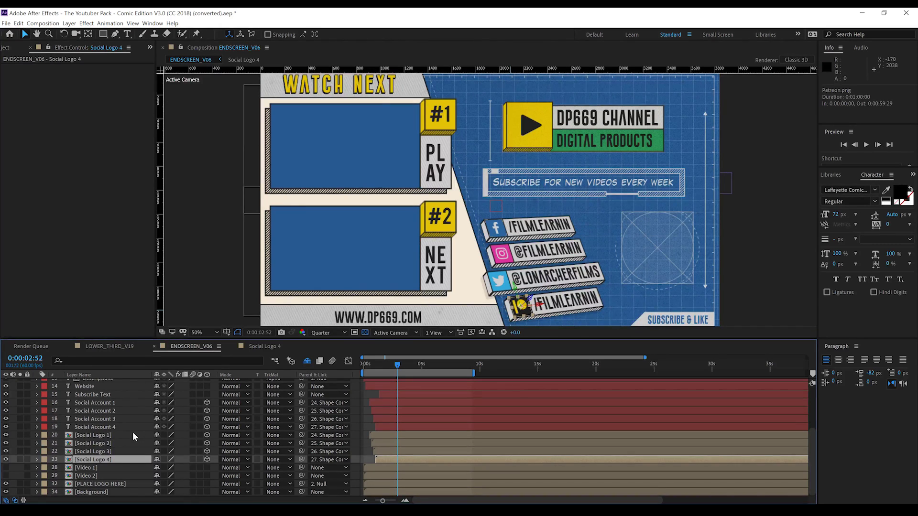
Retype the channel name as FILM LEARNIN and the tagline as LEARNIN YA GOOD
{"action": "scroll", "coordinate": [110, 409], "scroll_direction": "up", "scroll_amount": 3}
{"action": "double_click", "coordinate": [110, 410]}
{"action": "type", "text": "FILM LEARNIN"}
{"action": "left_click", "coordinate": [84, 420]}
{"action": "type", "text": "LEARNIN YA GOOD"}
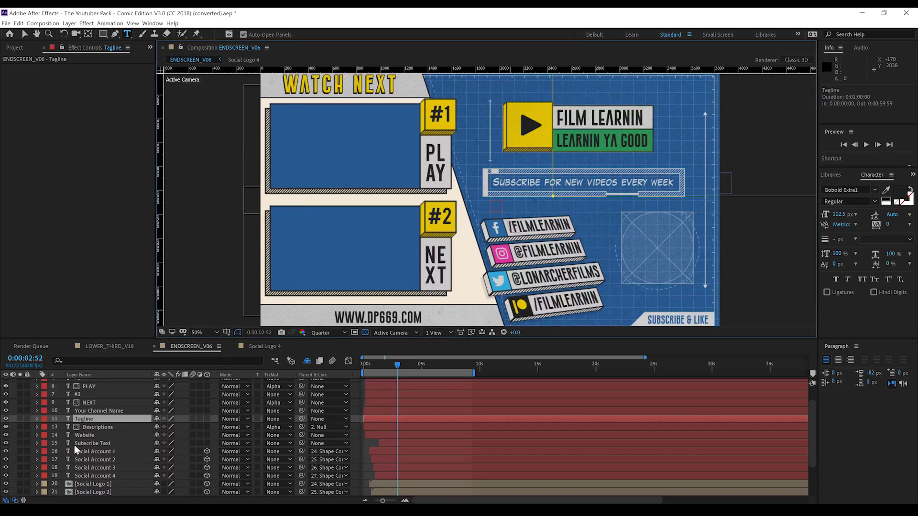
{"action": "left_click", "coordinate": [86, 436]}
{"action": "key", "text": "w"}
{"action": "double_click", "coordinate": [86, 436]}
{"action": "type", "text": "WWW.FILMLEARNIN.COM"}
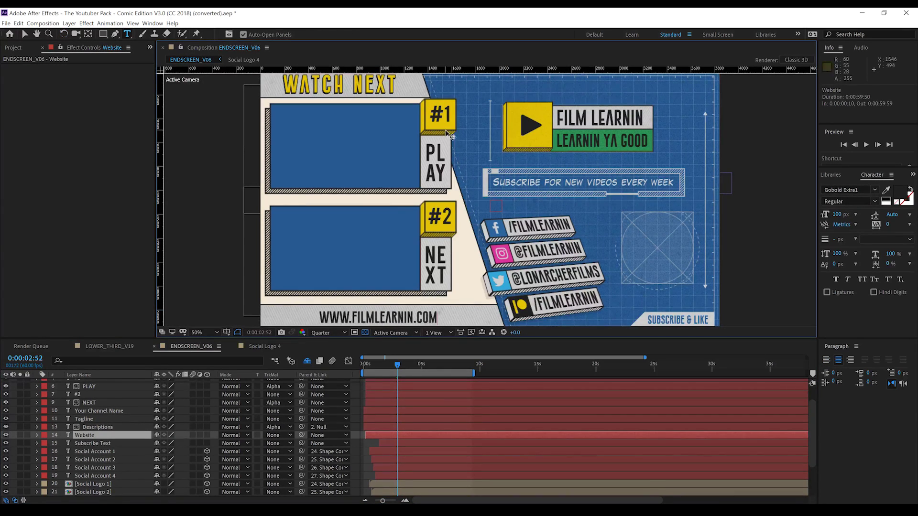
{"action": "scroll", "coordinate": [68, 426], "scroll_direction": "up", "scroll_amount": 2}
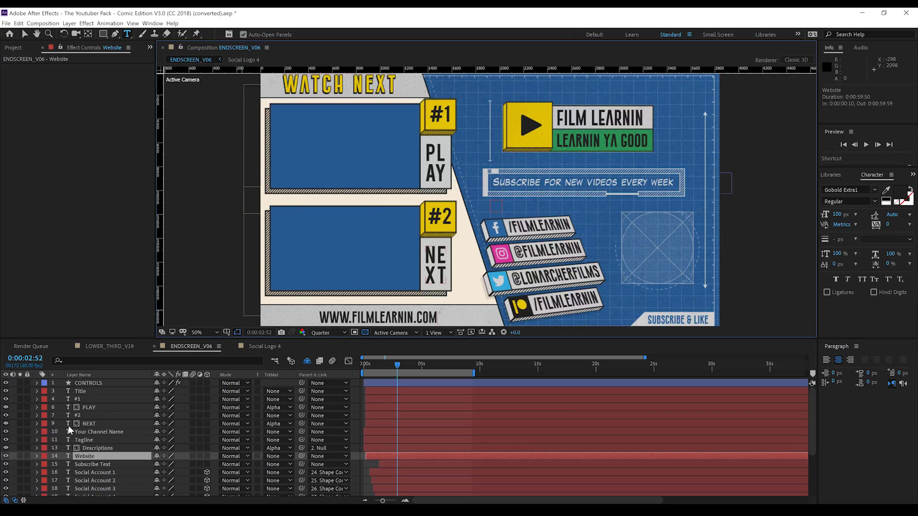
{"action": "left_click", "coordinate": [97, 383]}
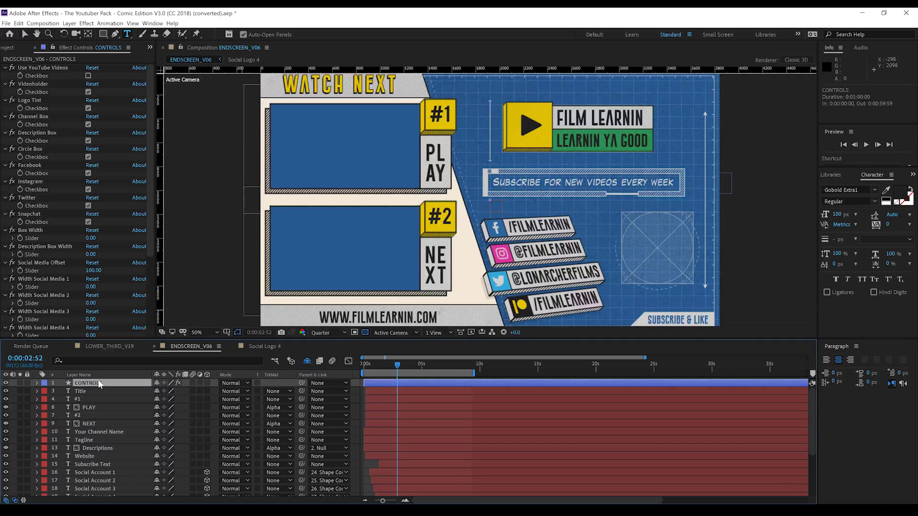
{"action": "left_click", "coordinate": [88, 221]}
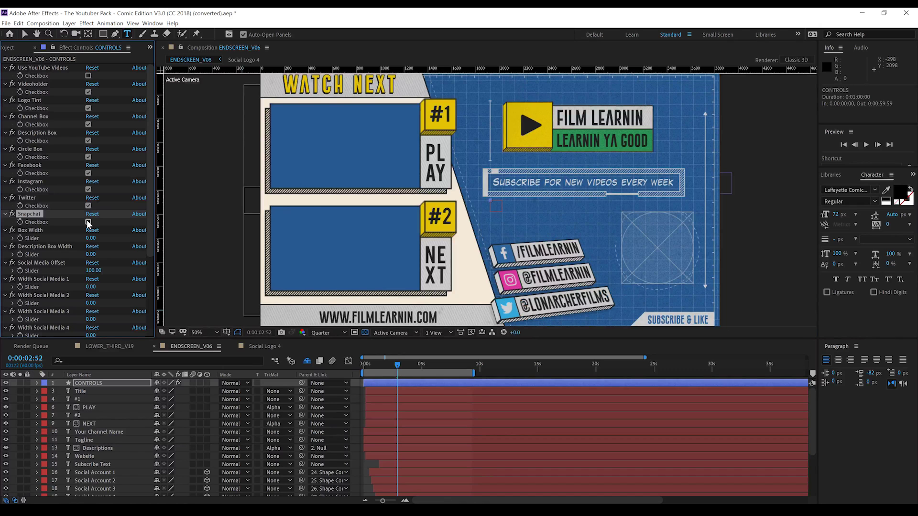
{"action": "left_click", "coordinate": [88, 222]}
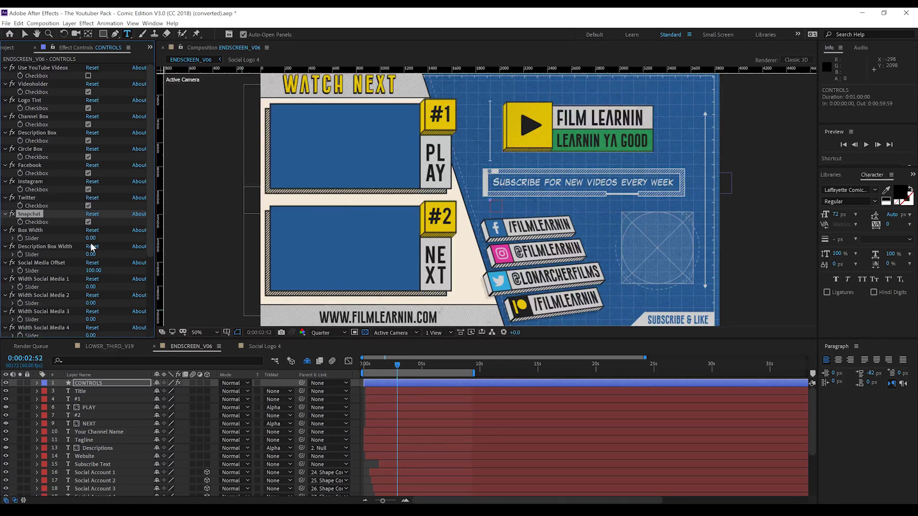
{"action": "scroll", "coordinate": [92, 247], "scroll_direction": "down", "scroll_amount": 1}
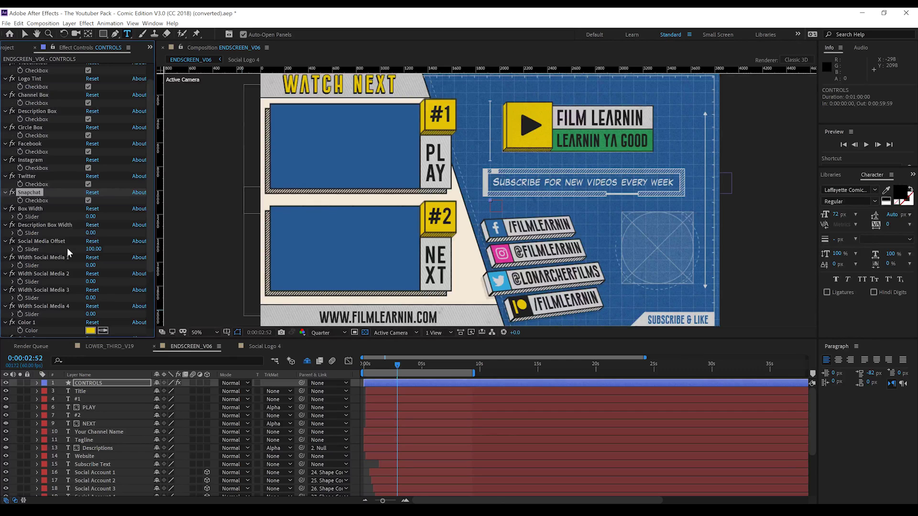
{"action": "scroll", "coordinate": [67, 248], "scroll_direction": "down", "scroll_amount": 2}
{"action": "scroll", "coordinate": [60, 213], "scroll_direction": "down", "scroll_amount": 2}
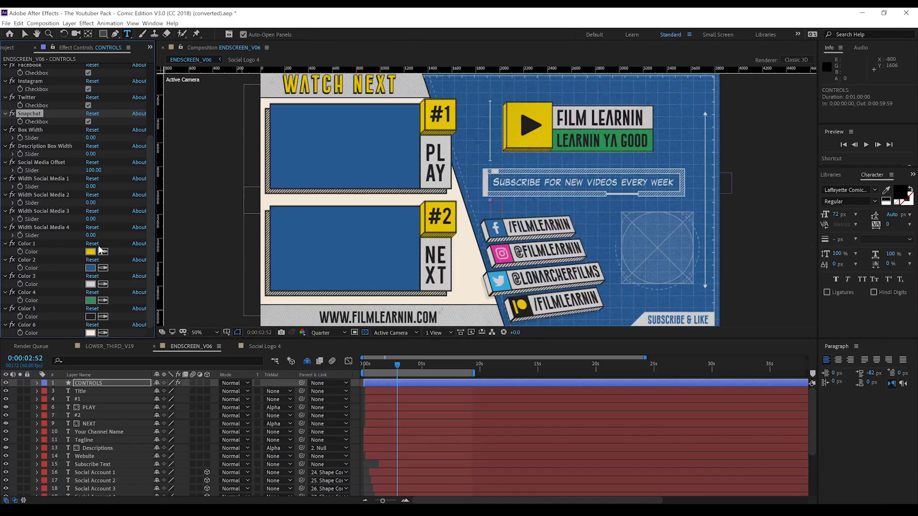
Change the CONTROLS Color 1 swatch from yellow to green and show the Project panel
{"action": "left_click", "coordinate": [92, 252]}
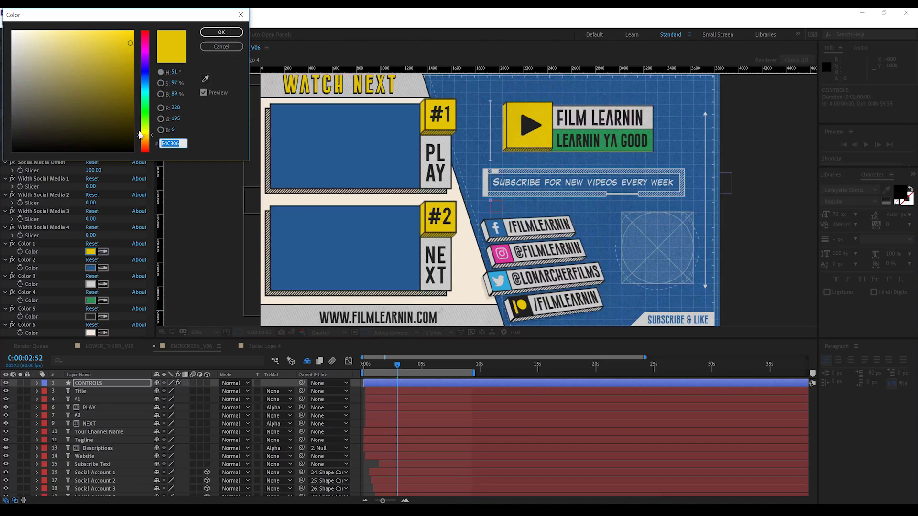
{"action": "left_click", "coordinate": [145, 119]}
{"action": "left_click", "coordinate": [213, 31]}
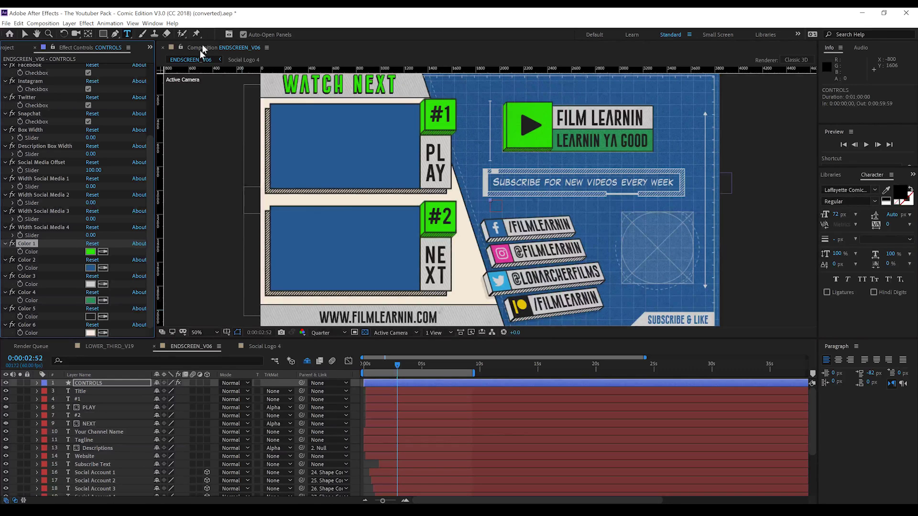
{"action": "left_click", "coordinate": [7, 48]}
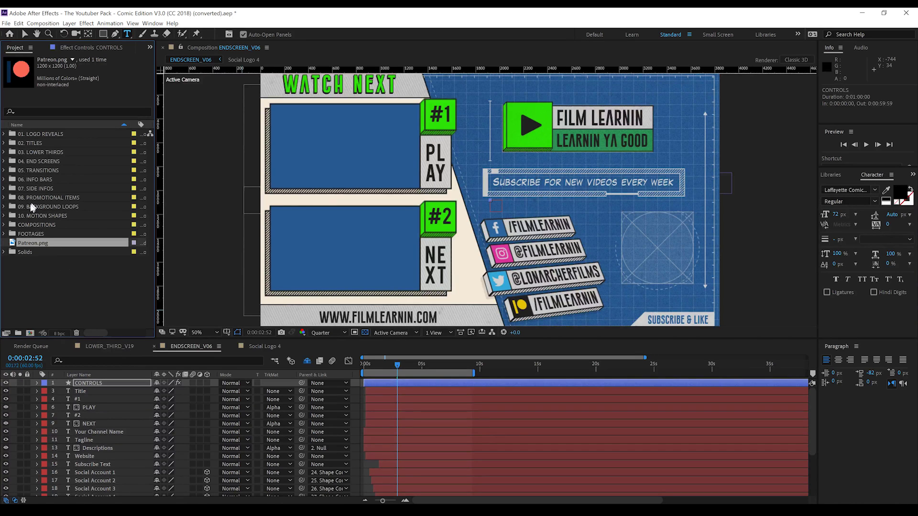
Open BACKGROUND_LOOP_V02 from the 09. BACKGROUND LOOPS folder and select its CONTROLS layer
{"action": "left_click", "coordinate": [4, 207]}
{"action": "double_click", "coordinate": [57, 225]}
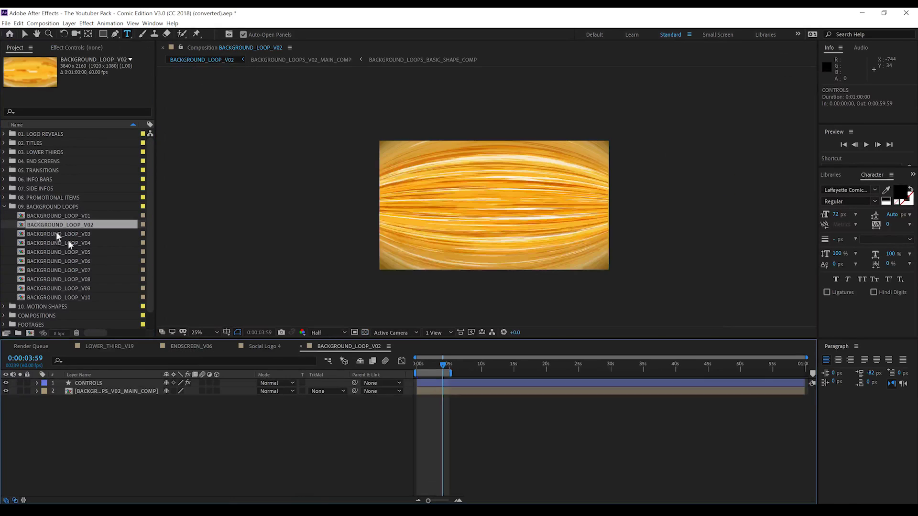
{"action": "left_click", "coordinate": [90, 383]}
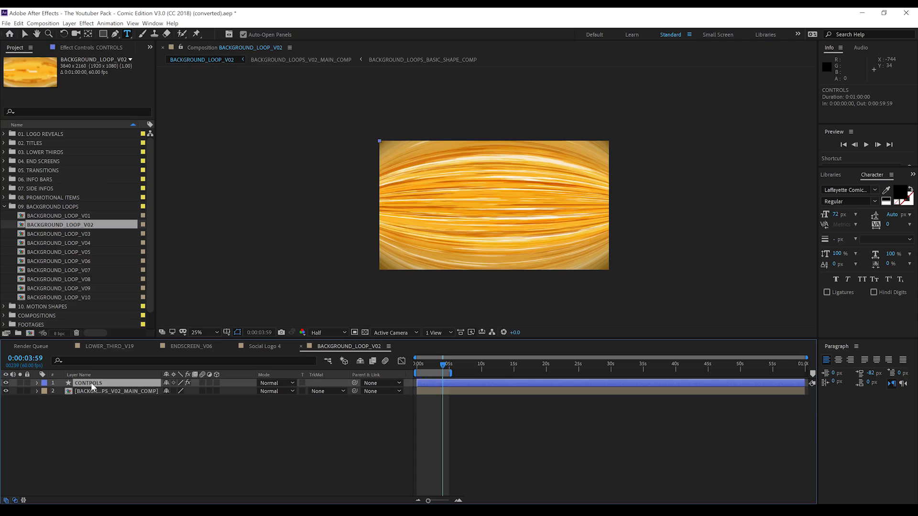
{"action": "left_click", "coordinate": [79, 48]}
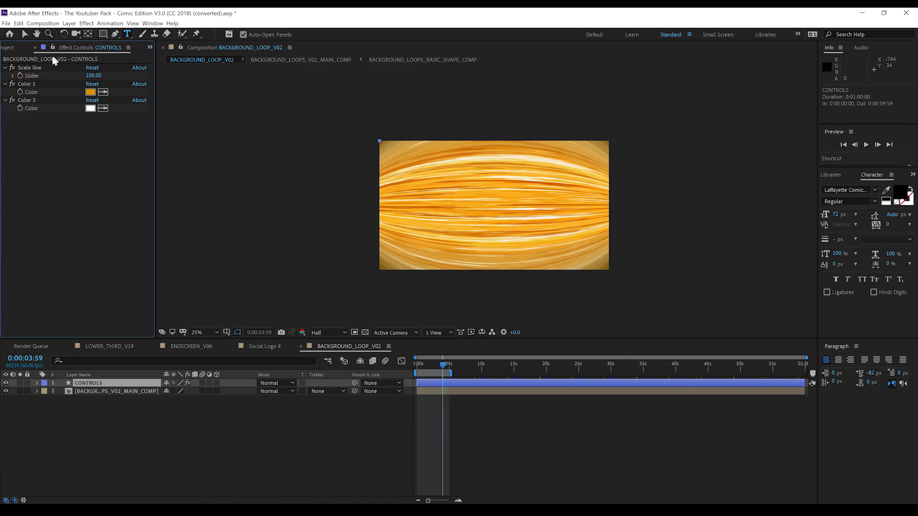
Set the CONTROLS Color 1 to blue 0040D9 and Color 3 to dark red 672020
{"action": "left_click", "coordinate": [90, 92]}
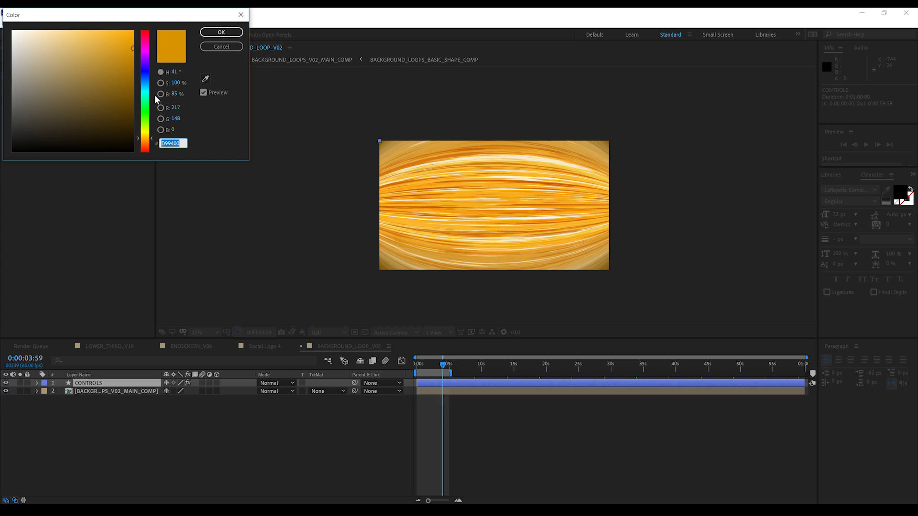
{"action": "left_click", "coordinate": [145, 77]}
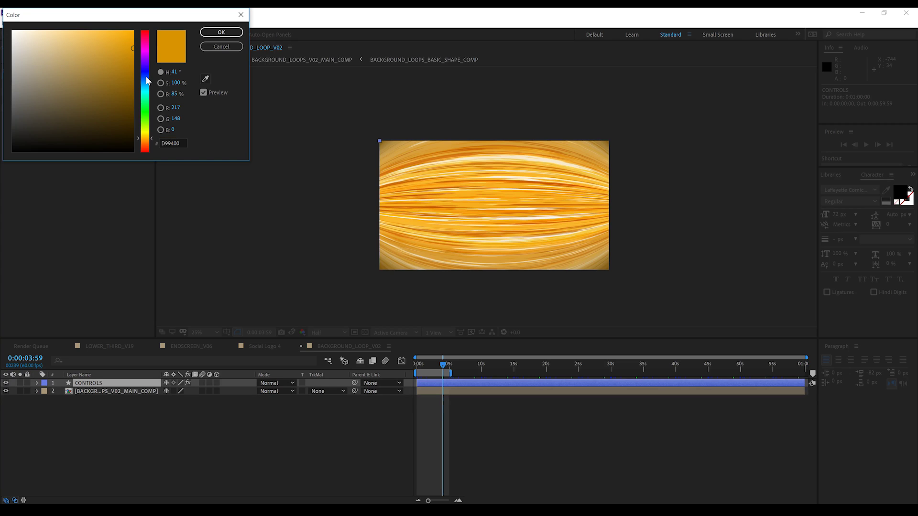
{"action": "left_click", "coordinate": [221, 32]}
{"action": "left_click", "coordinate": [90, 108]}
{"action": "left_click_drag", "start_coordinate": [88, 109], "coordinate": [97, 103]}
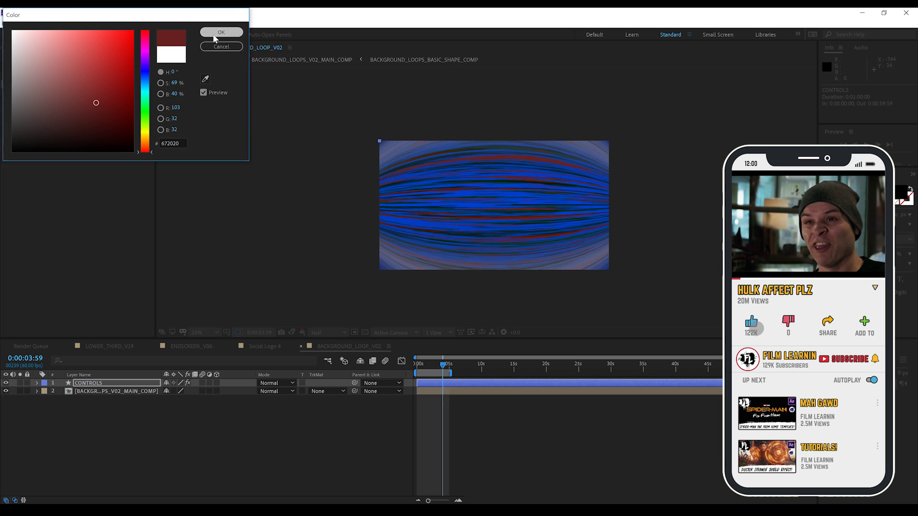
{"action": "left_click", "coordinate": [219, 32]}
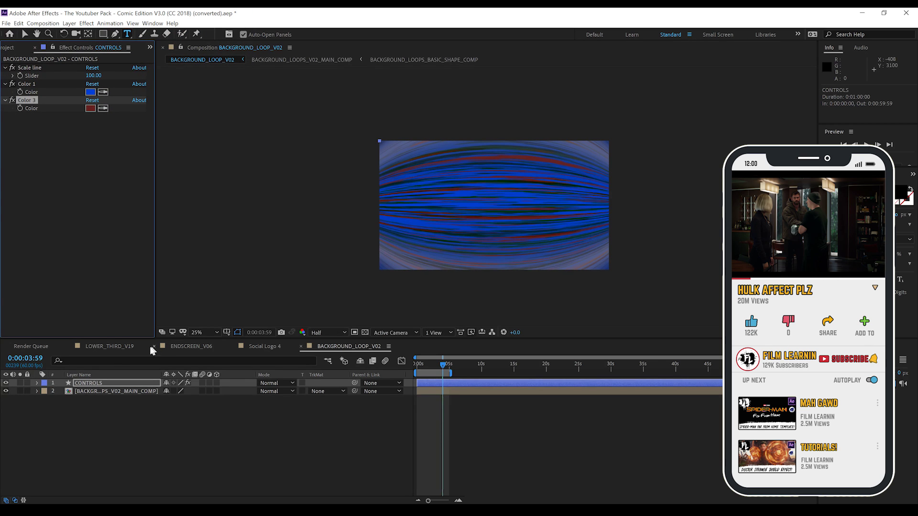
{"action": "left_click", "coordinate": [110, 346]}
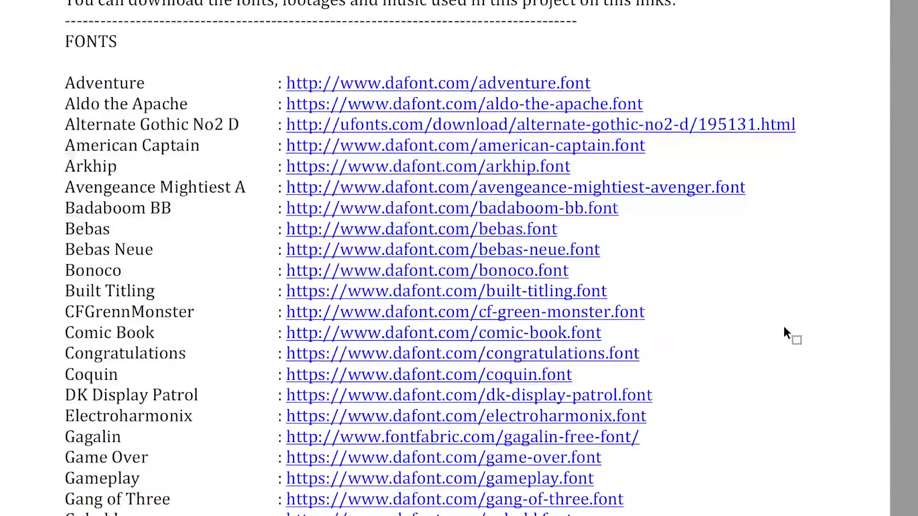
{"action": "scroll", "coordinate": [784, 333], "scroll_direction": "down", "scroll_amount": 5}
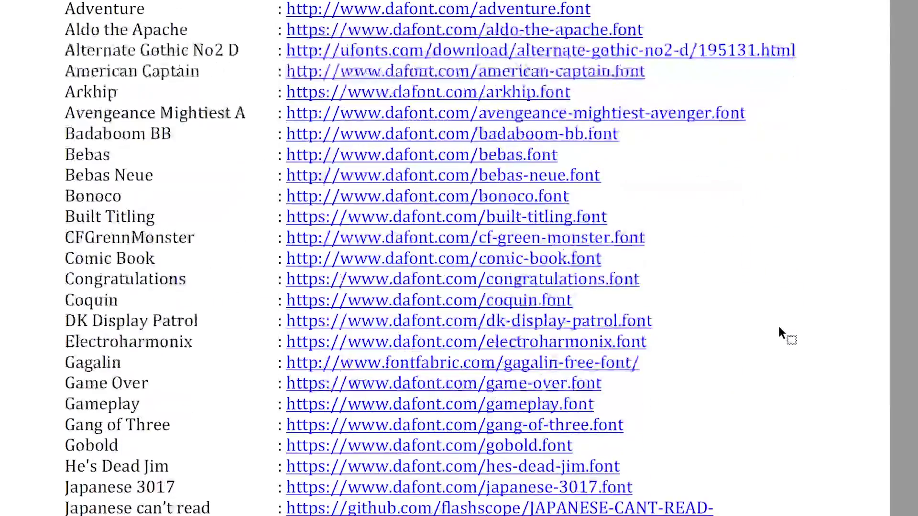
{"action": "scroll", "coordinate": [780, 328], "scroll_direction": "down", "scroll_amount": 6}
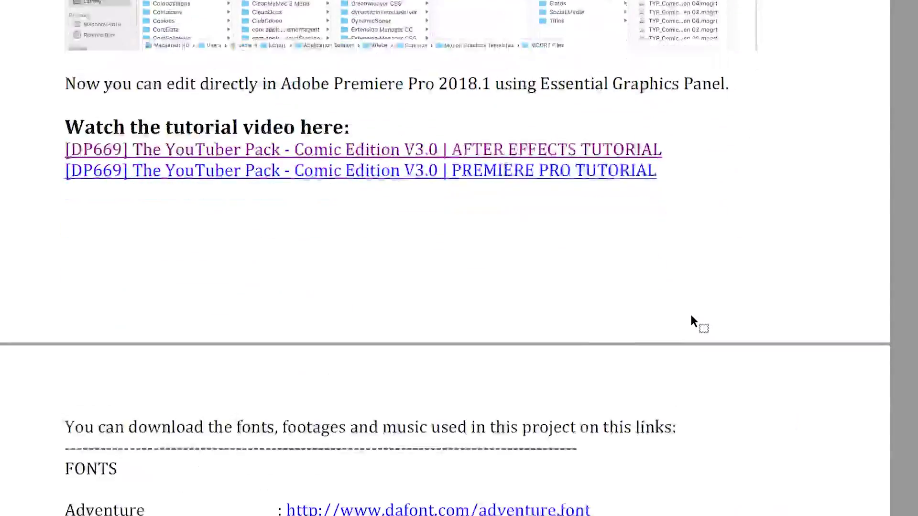
{"action": "scroll", "coordinate": [690, 315], "scroll_direction": "down", "scroll_amount": 5}
{"action": "scroll", "coordinate": [759, 338], "scroll_direction": "down", "scroll_amount": 4}
{"action": "scroll", "coordinate": [780, 329], "scroll_direction": "down", "scroll_amount": 8}
{"action": "scroll", "coordinate": [809, 335], "scroll_direction": "down", "scroll_amount": 7}
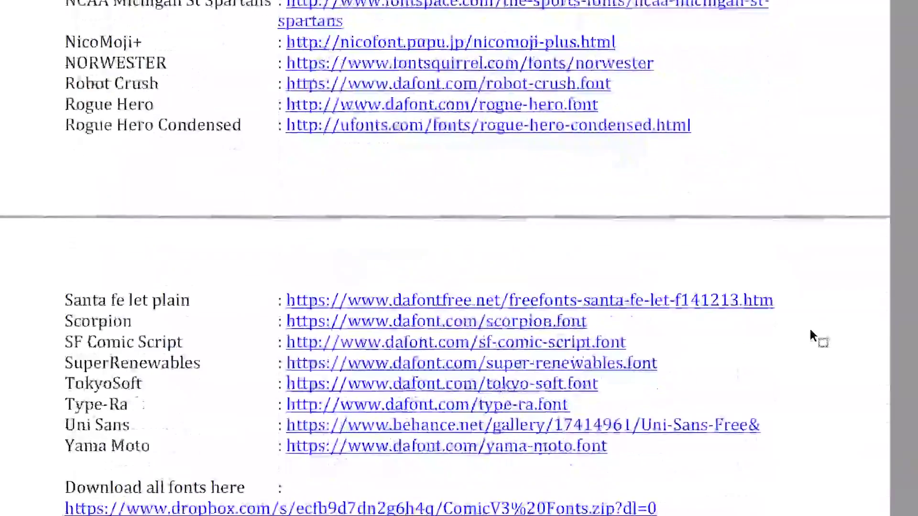
{"action": "scroll", "coordinate": [810, 335], "scroll_direction": "down", "scroll_amount": 2}
{"action": "scroll", "coordinate": [833, 334], "scroll_direction": "down", "scroll_amount": 6}
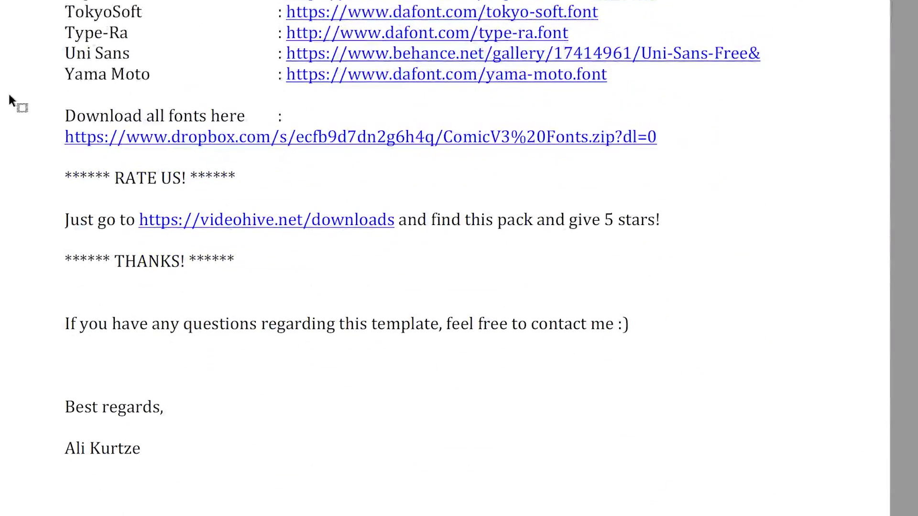